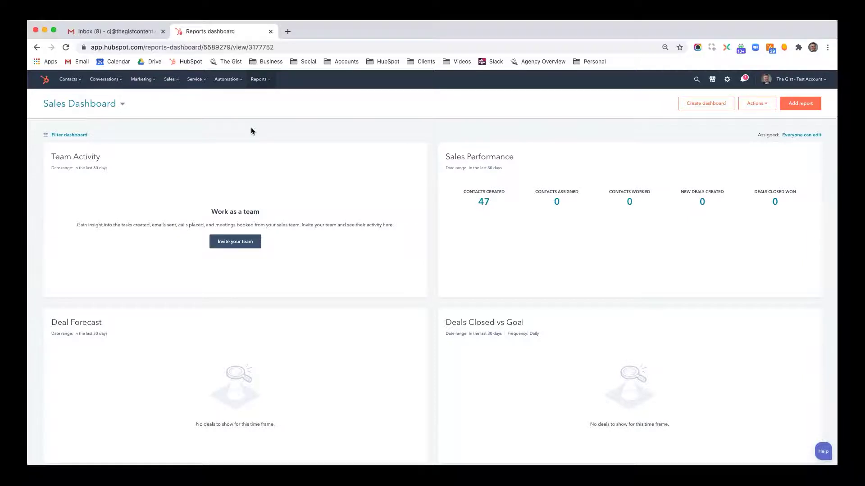
From the Forms list, create a new form, pick Pop-up Form and continue with Next
mouse_move(141, 82)
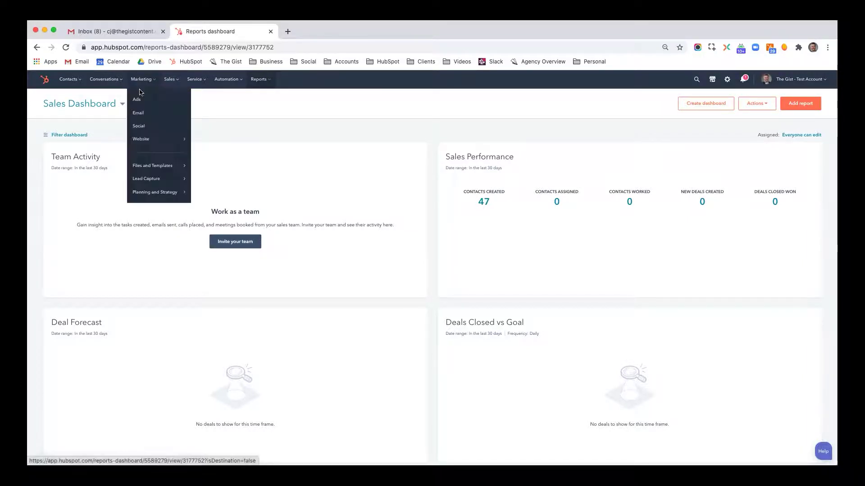
mouse_move(160, 179)
left_click(229, 112)
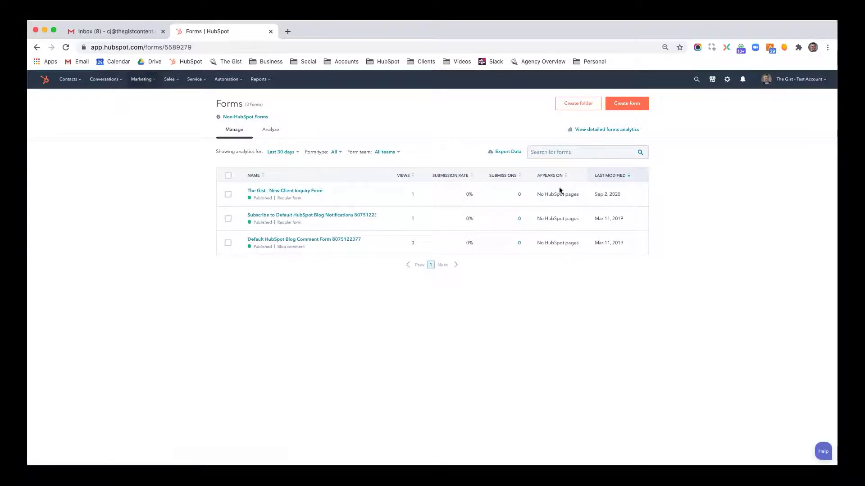
left_click(643, 110)
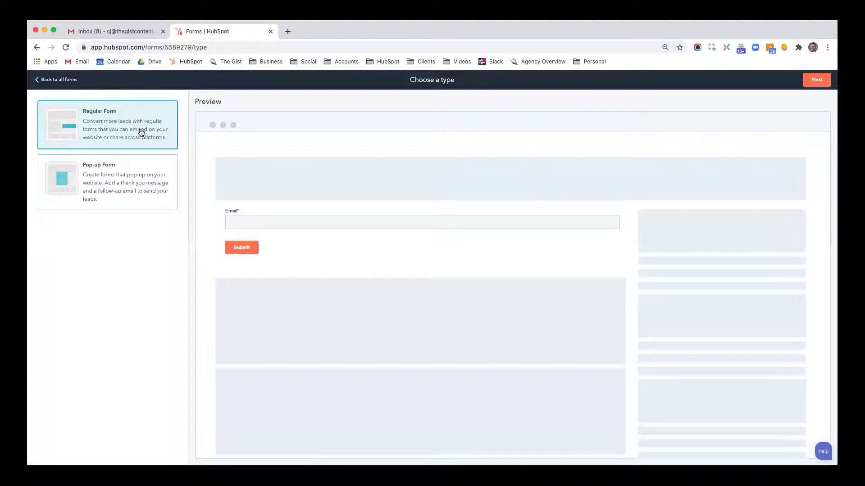
left_click(131, 181)
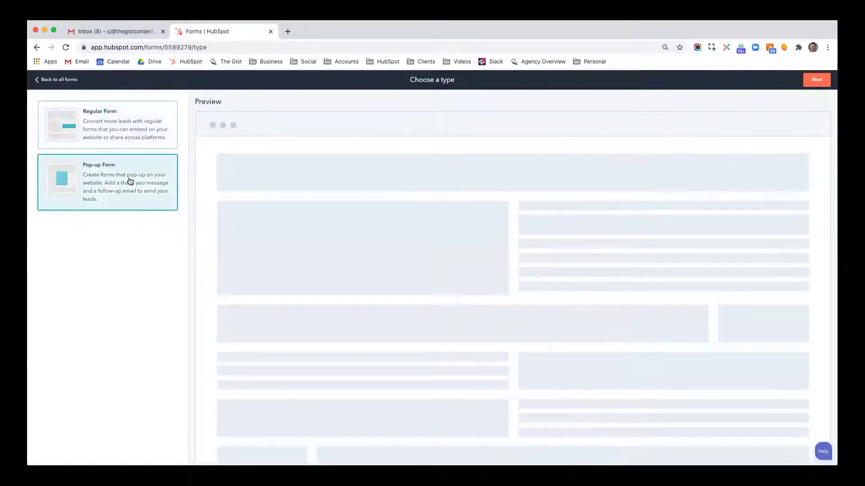
left_click(816, 80)
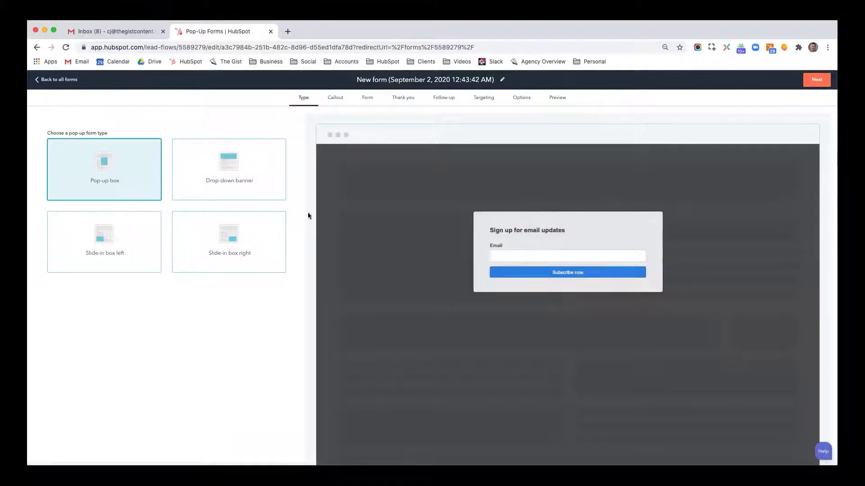
Preview the top banner, slide-in left, slide-in right and centred box pop-up layouts
left_click(253, 175)
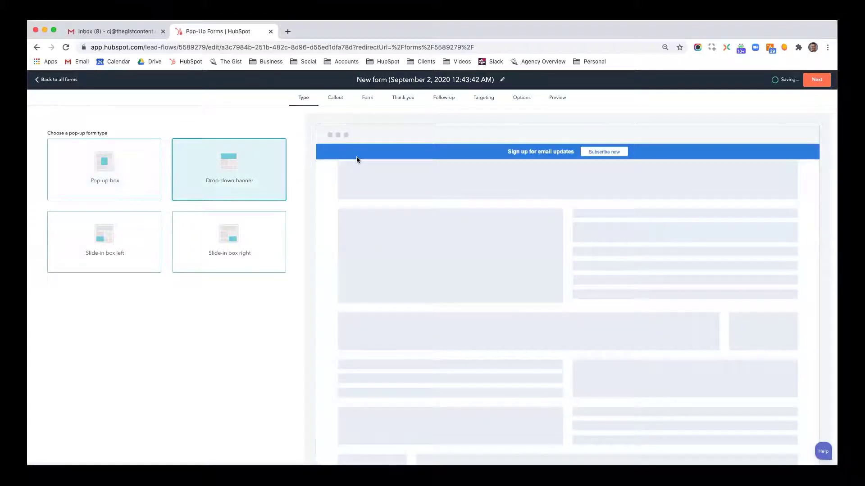
left_click(120, 251)
scroll(401, 287, "down", 1)
scroll(401, 287, "down", 1)
left_click(235, 211)
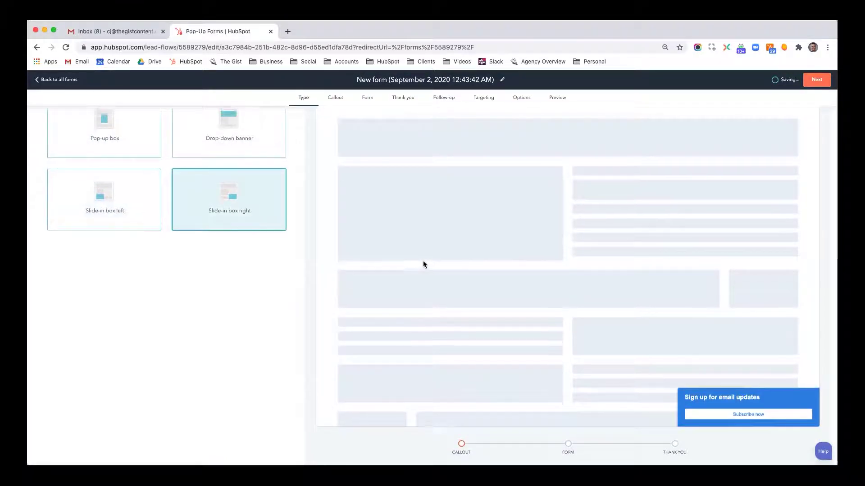
scroll(423, 264, "up", 2)
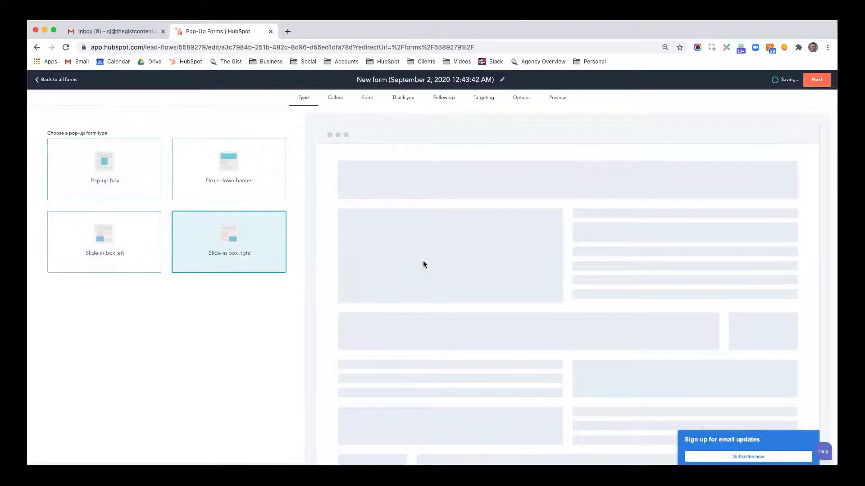
left_click(125, 178)
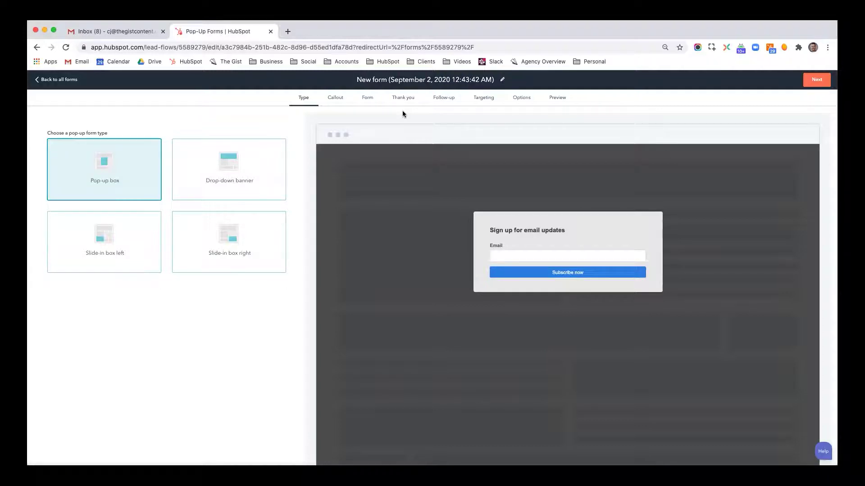
Choose Slide-in box right as the pop-up type
scroll(405, 234, "down", 2)
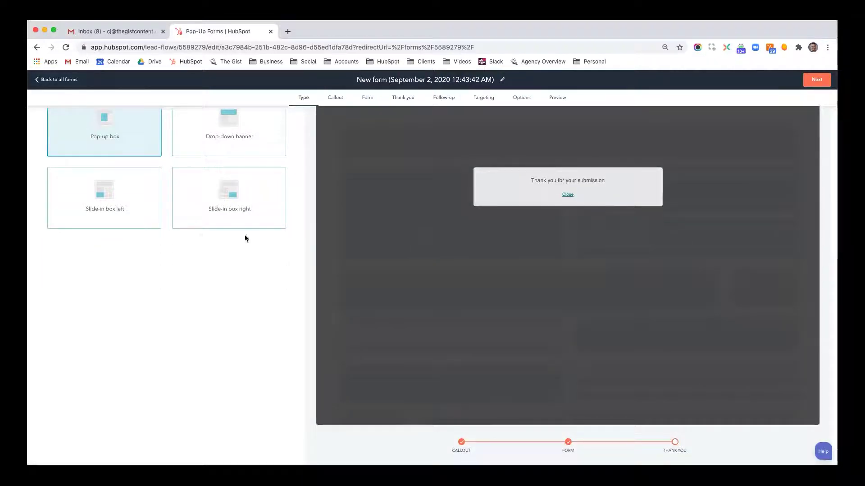
left_click(131, 215)
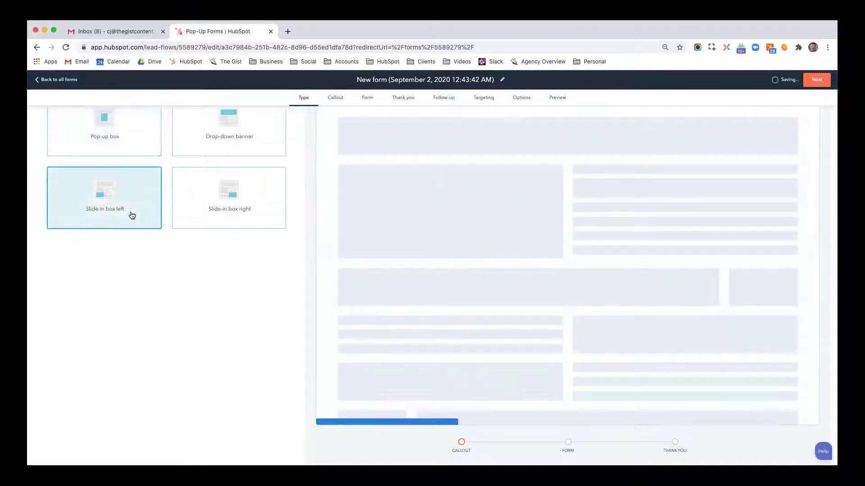
left_click(214, 215)
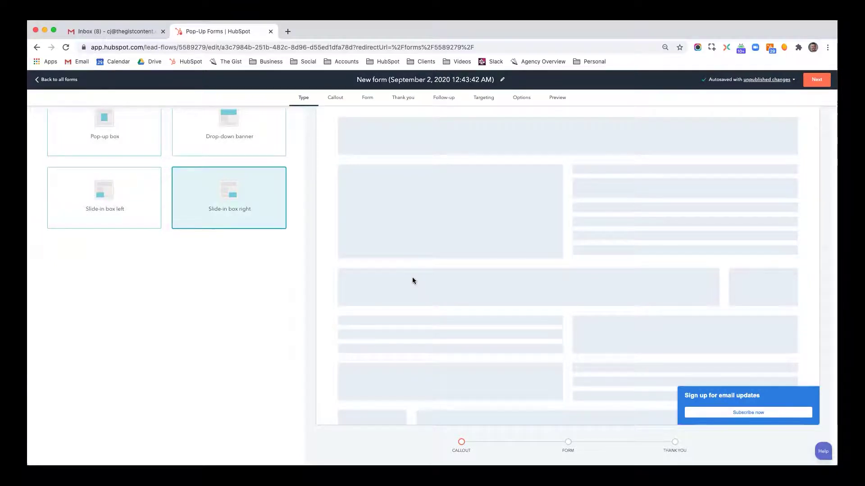
scroll(412, 281, "up", 2)
scroll(412, 281, "down", 2)
scroll(412, 281, "up", 2)
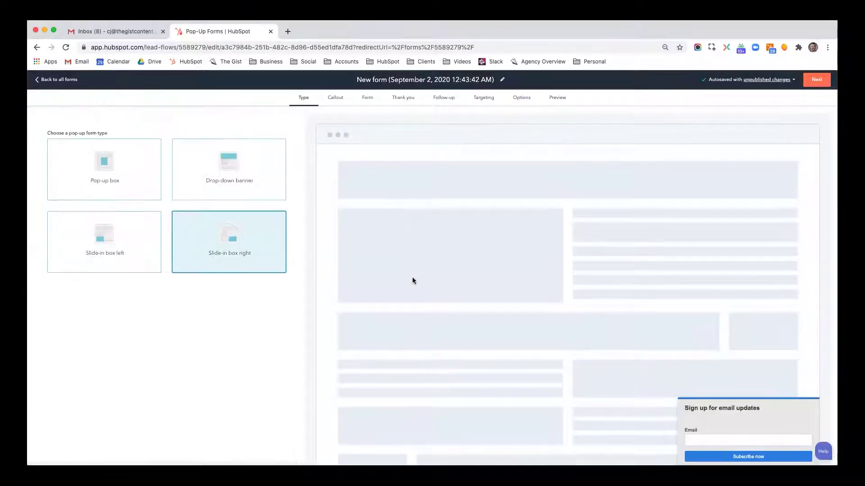
left_click(416, 79)
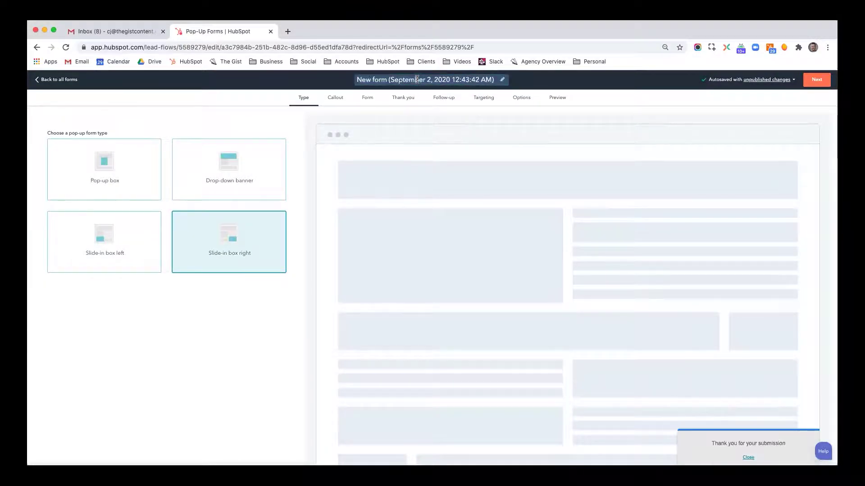
Retitle the form 'Popup - Slide in Right - Subscribe to Emails'
triple_click(416, 79)
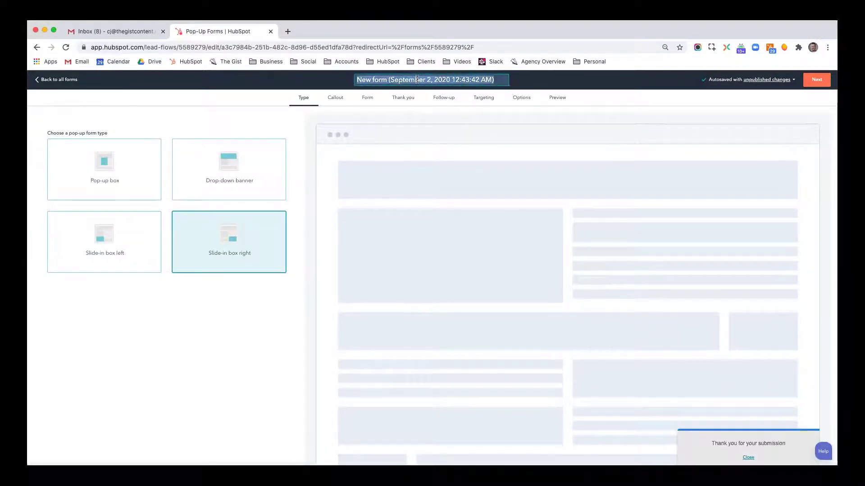
type("P")
left_click(425, 80)
type("Pop")
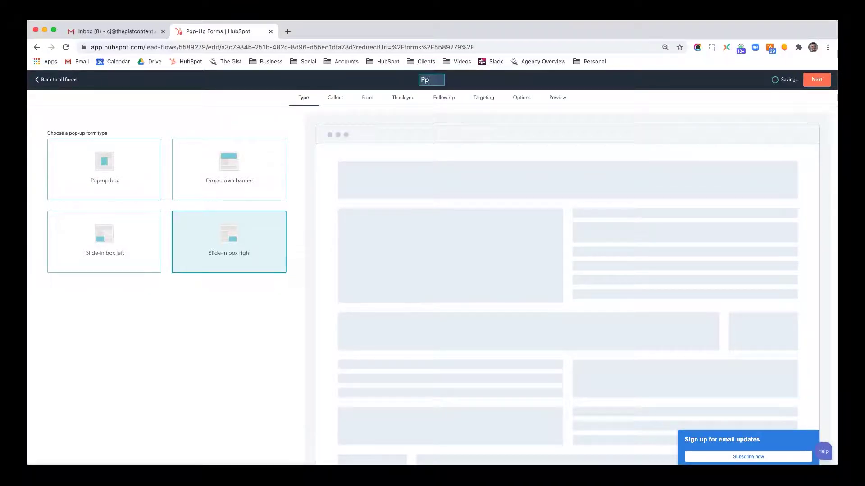
type("up - Sl")
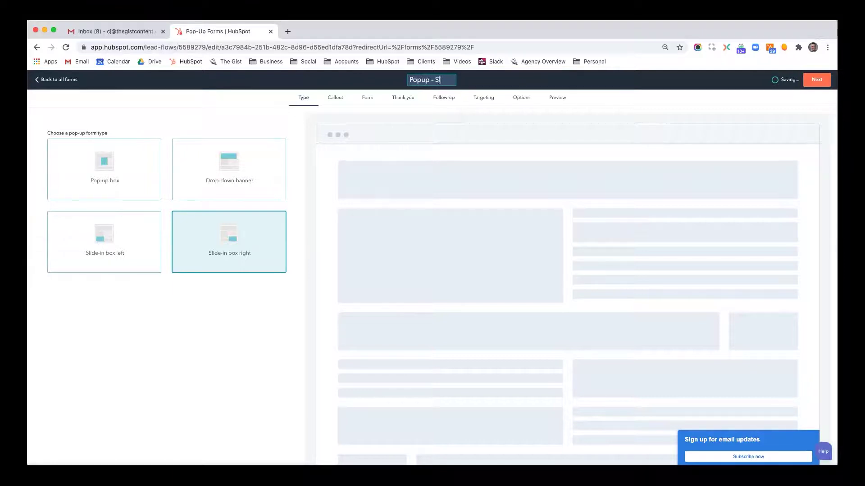
type("ide in Right")
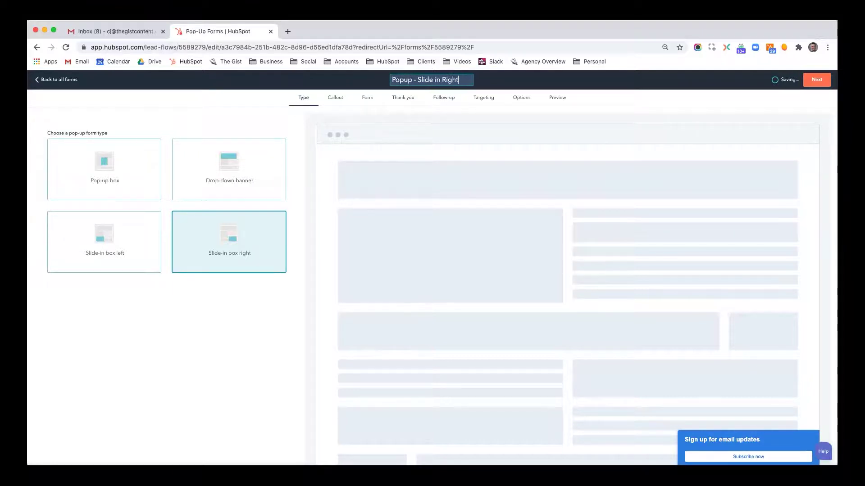
type(" - Subscribe to Emails")
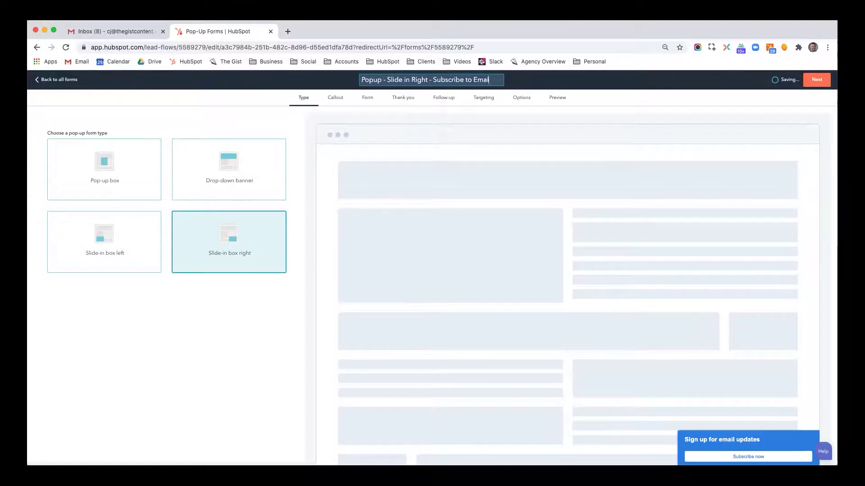
left_click(529, 114)
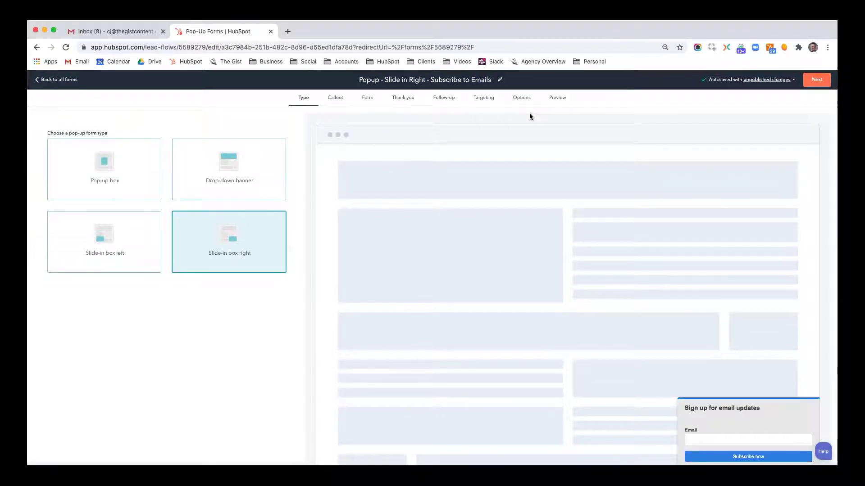
Set the callout theme colour to black (000000)
left_click(339, 104)
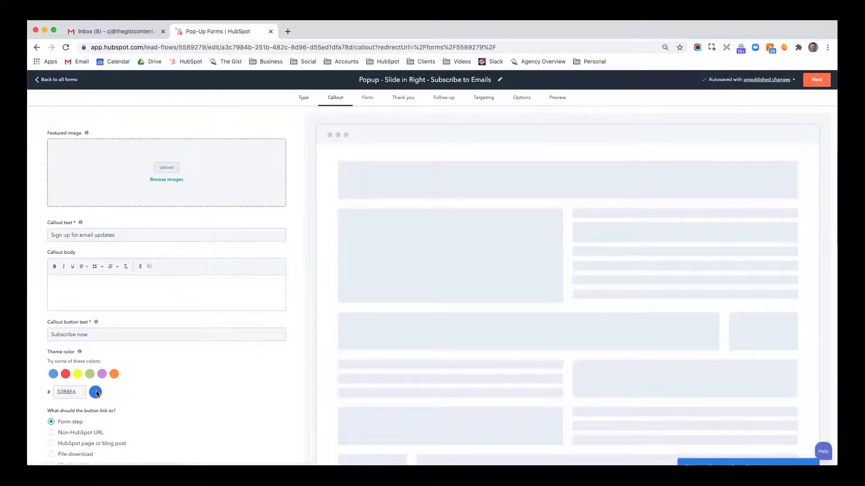
left_click(97, 394)
double_click(68, 393)
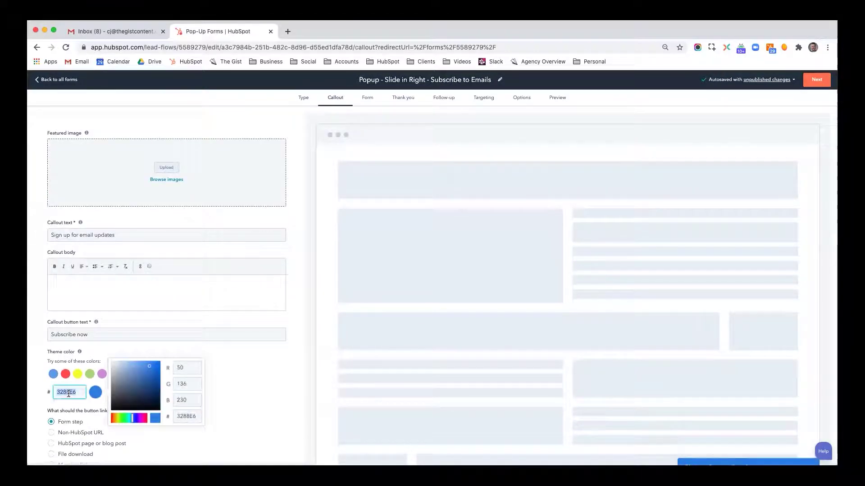
type("00000")
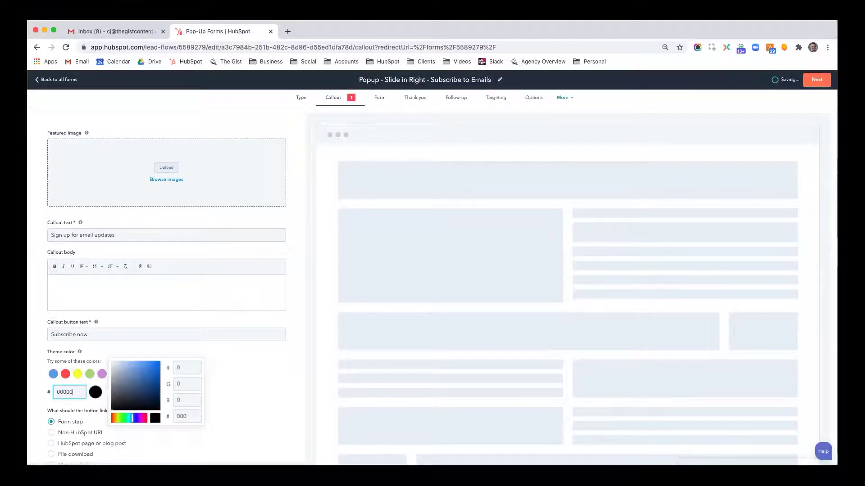
type("0")
left_click(247, 388)
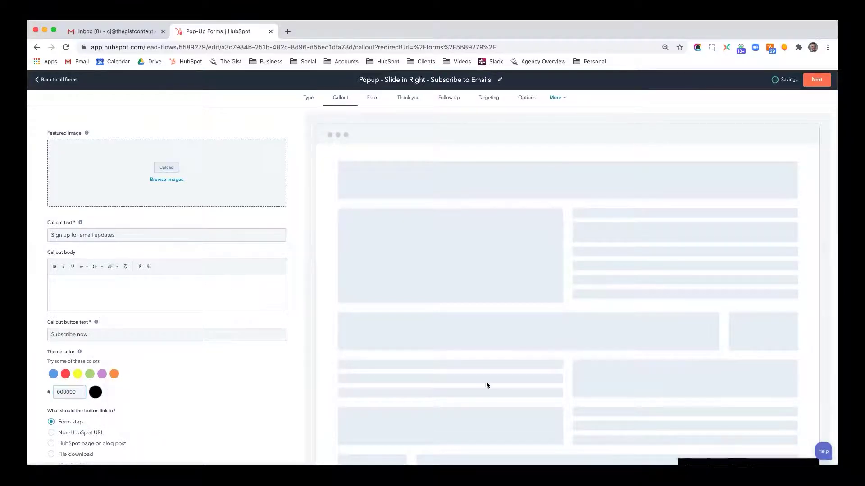
scroll(486, 381, "down", 2)
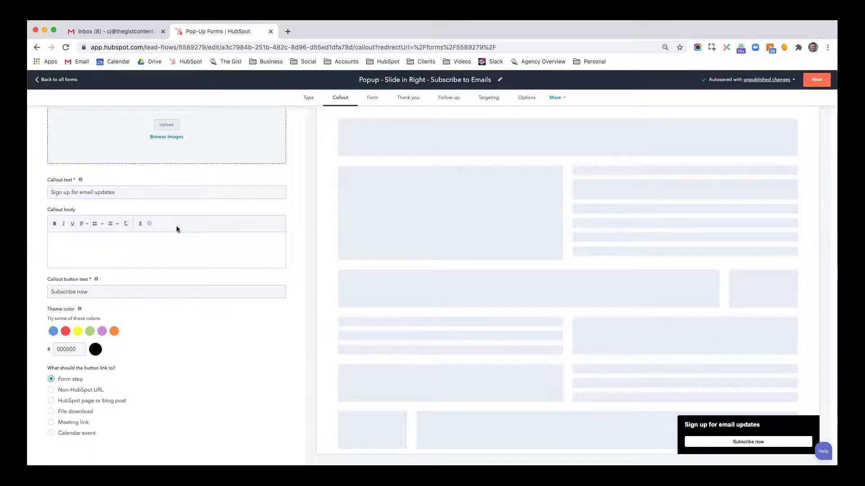
Make the callout headline 'Want the articles to come to you?' and add the once-a-month newsletter body text
triple_click(146, 193)
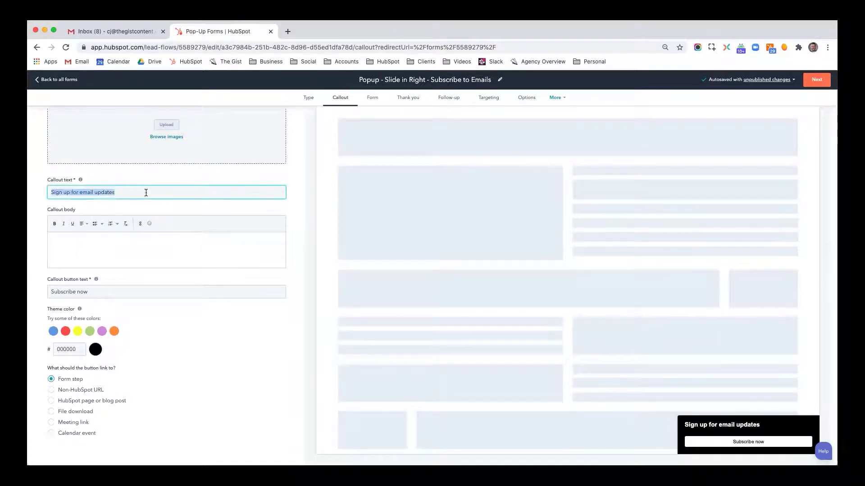
type("Want the ar")
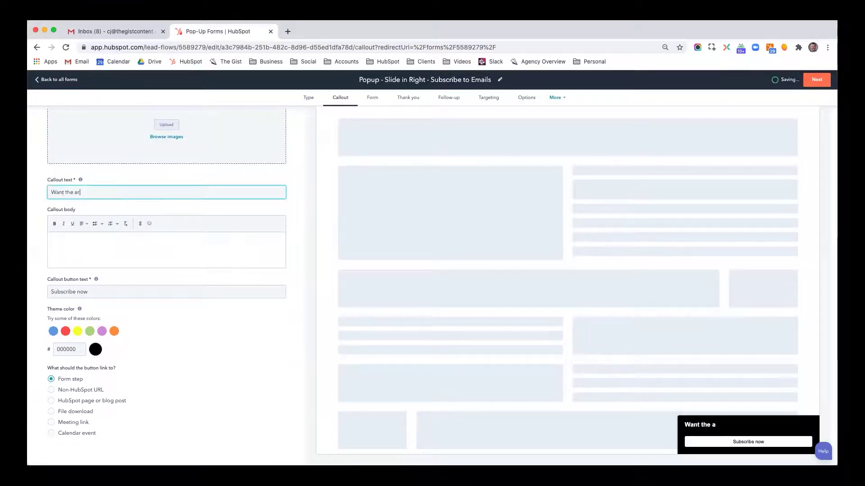
type("ticles to come to you?")
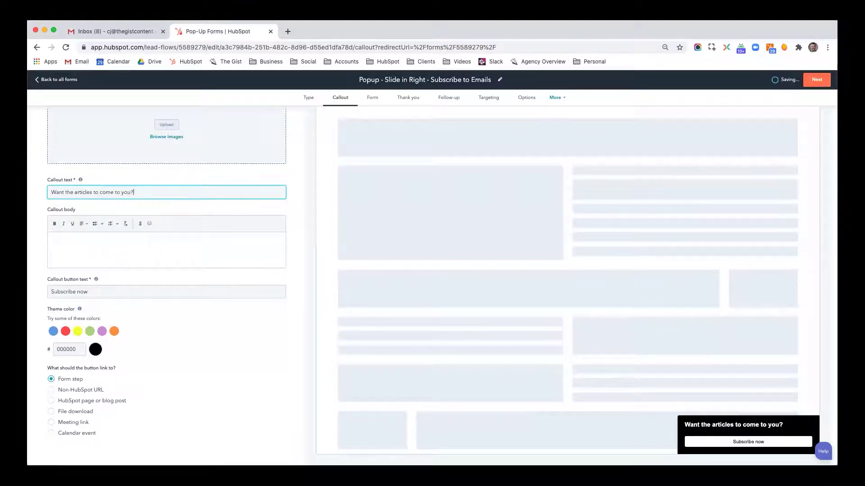
left_click(120, 240)
type("Ou")
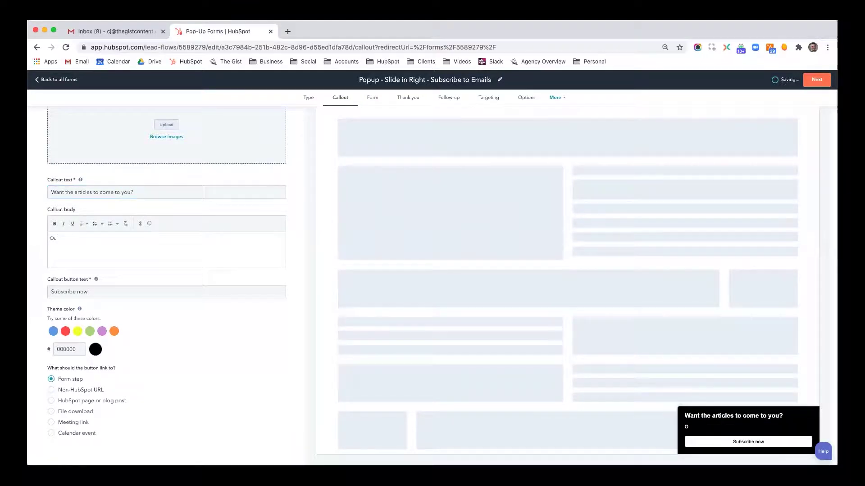
type("r email newsletter is super-valuable and w")
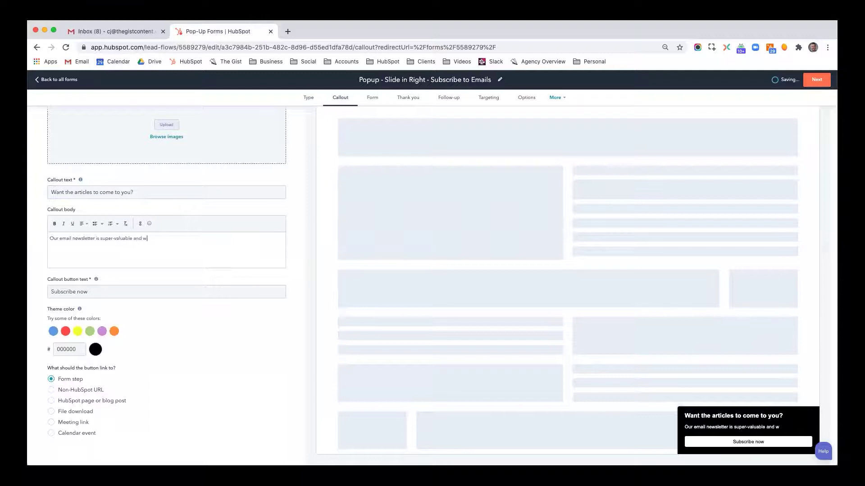
type("e send it")
key("BackSpace")
type("d it just once a month.")
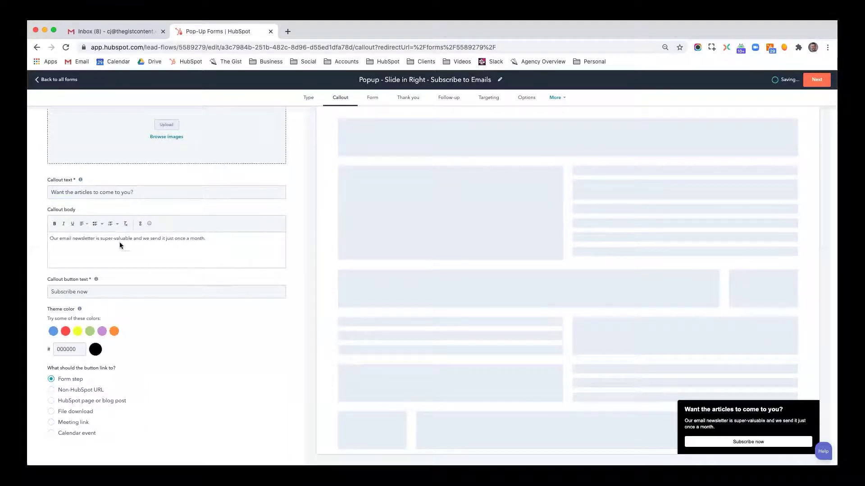
Change the callout button label to 'Subscribe now!'
triple_click(129, 290)
left_click(129, 290)
type("!")
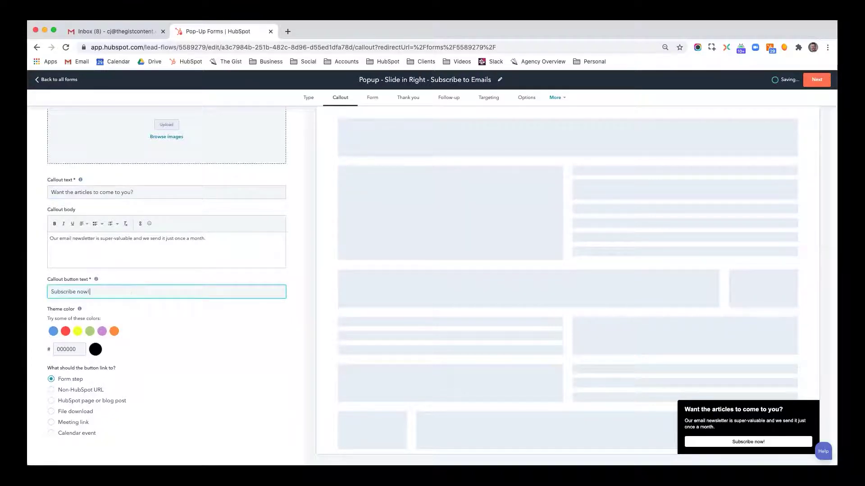
left_click(159, 329)
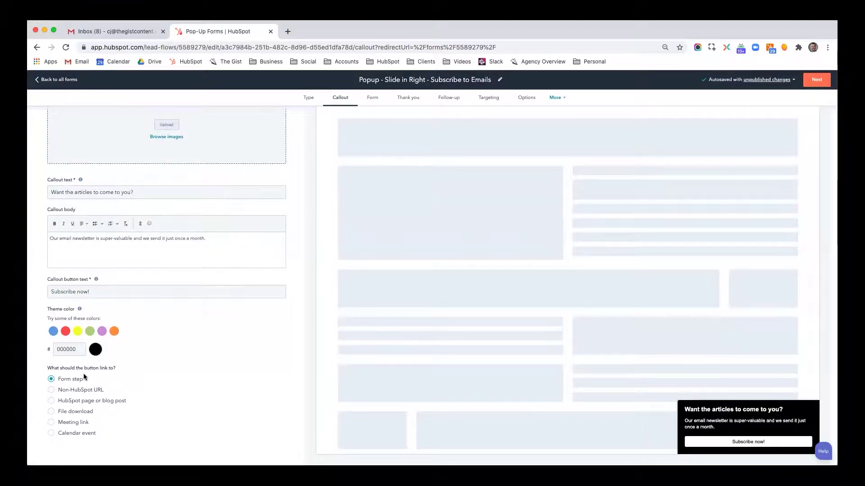
left_click(82, 393)
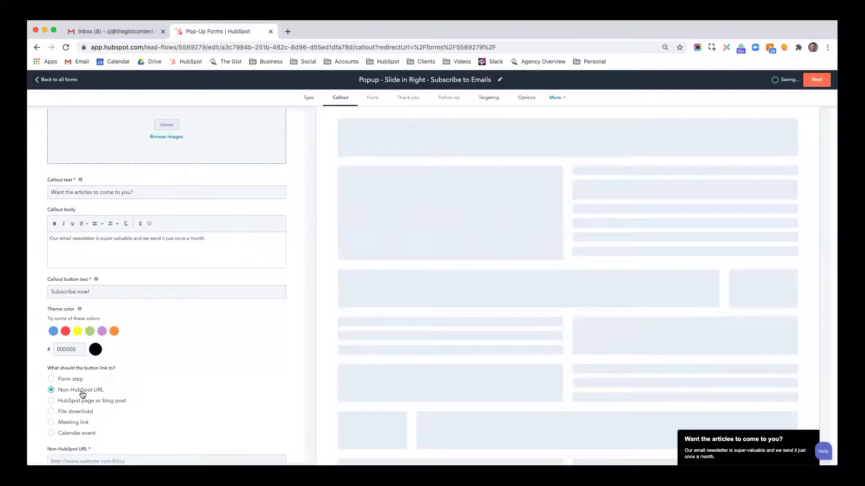
scroll(83, 395, "down", 2)
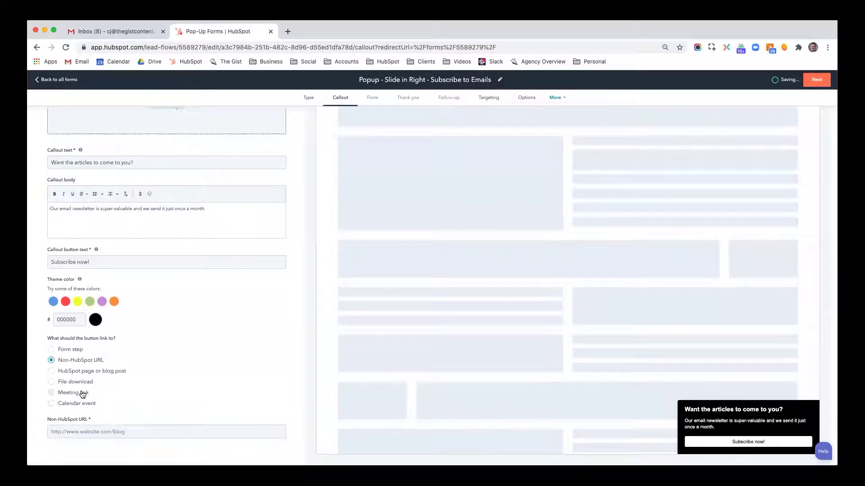
left_click(88, 373)
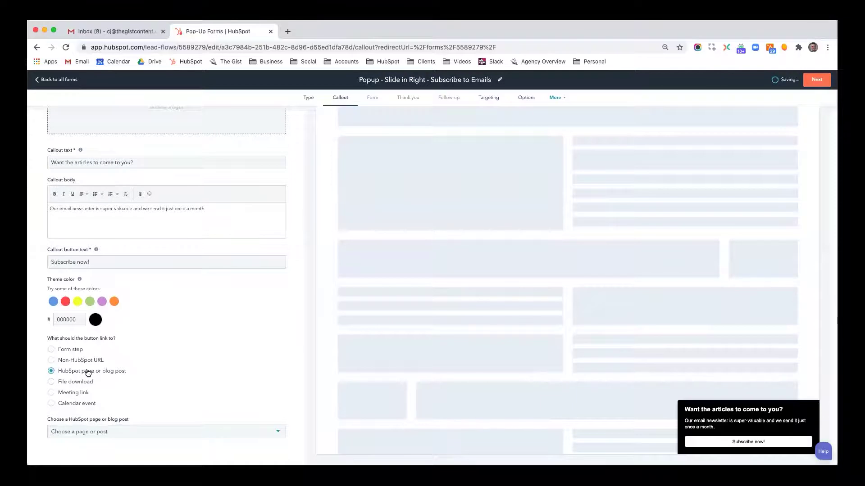
left_click(83, 383)
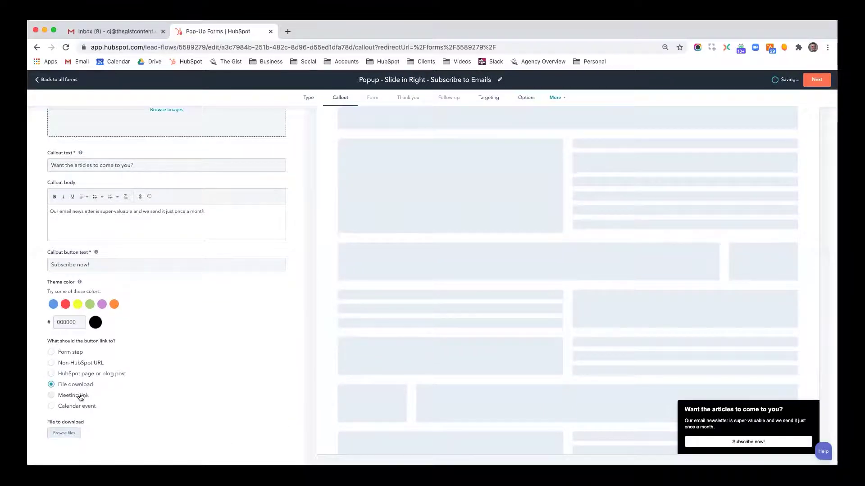
left_click(80, 397)
left_click(79, 408)
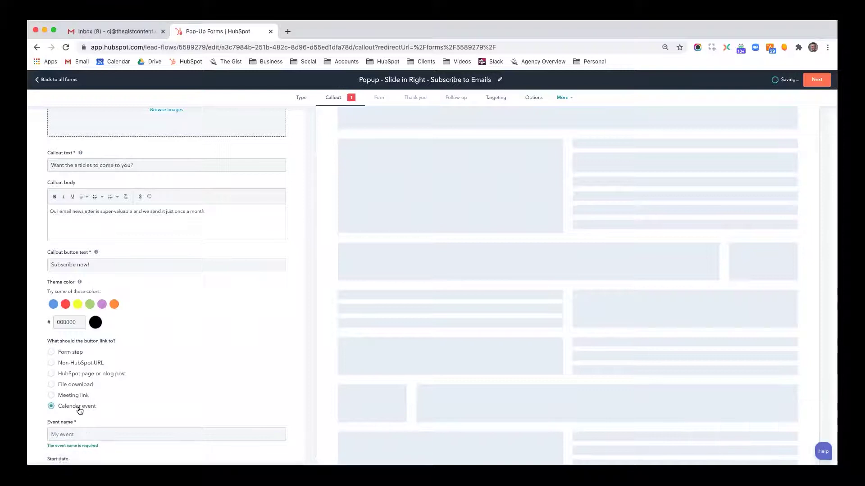
scroll(90, 433, "down", 5)
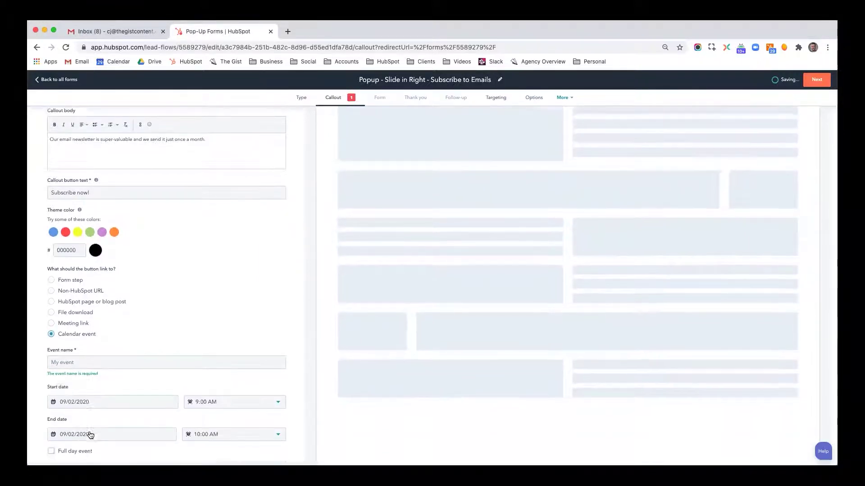
scroll(115, 348, "up", 3)
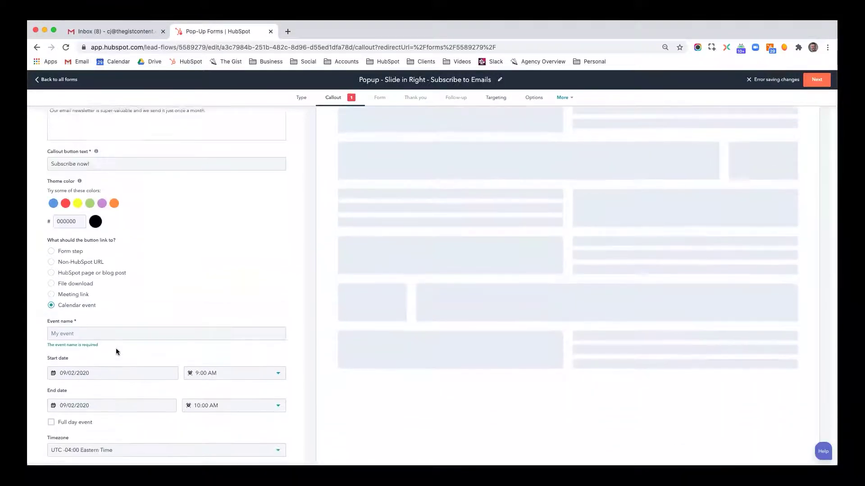
left_click(79, 291)
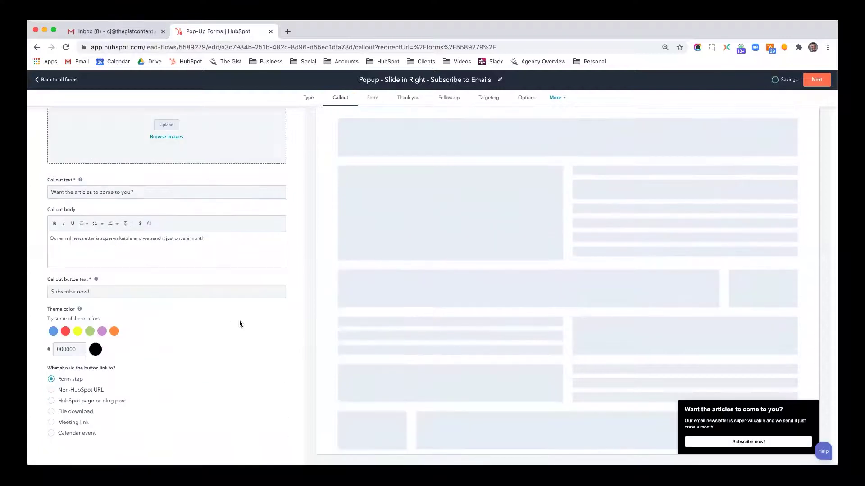
scroll(239, 324, "up", 1)
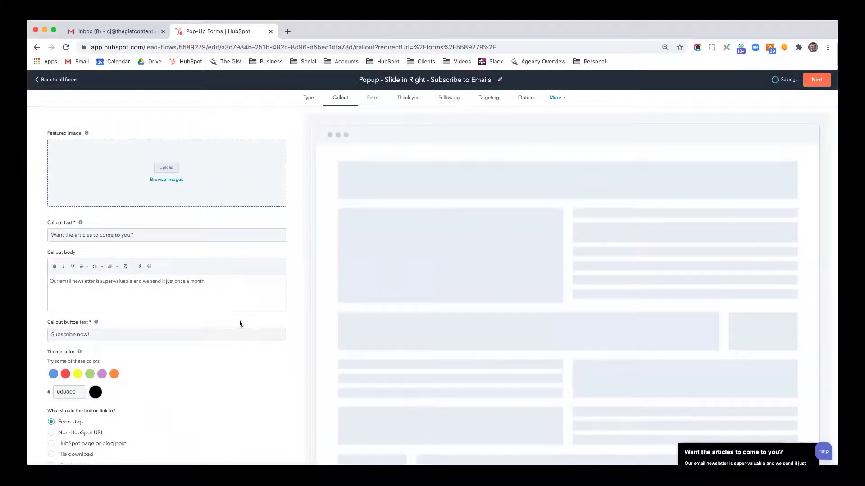
Enter the form body text 'Just give us your name and email and you'll be all set!'
left_click(376, 98)
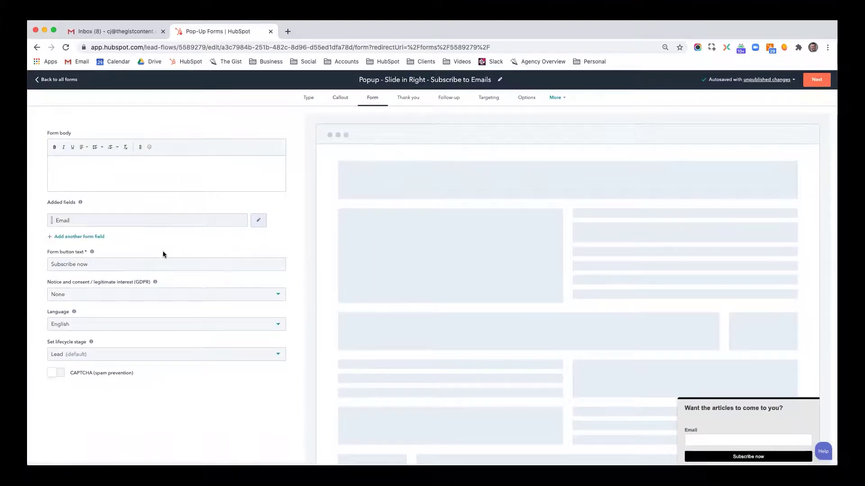
left_click(116, 172)
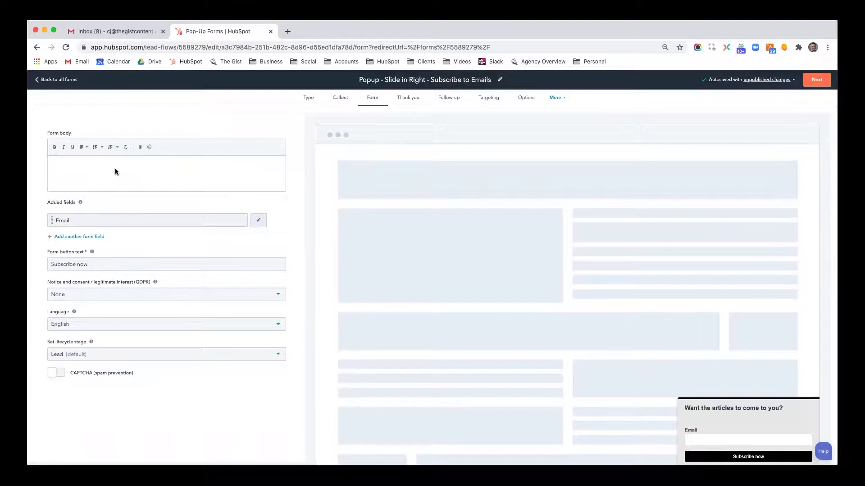
type("Just give us you r name and email and you")
type("ll be all set!")
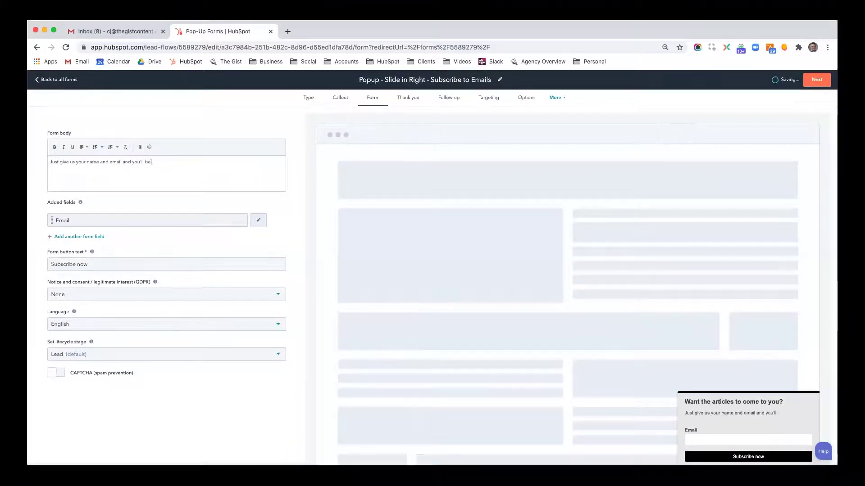
Add First Name and Last Name fields and move Email below them
left_click(84, 237)
left_click(86, 252)
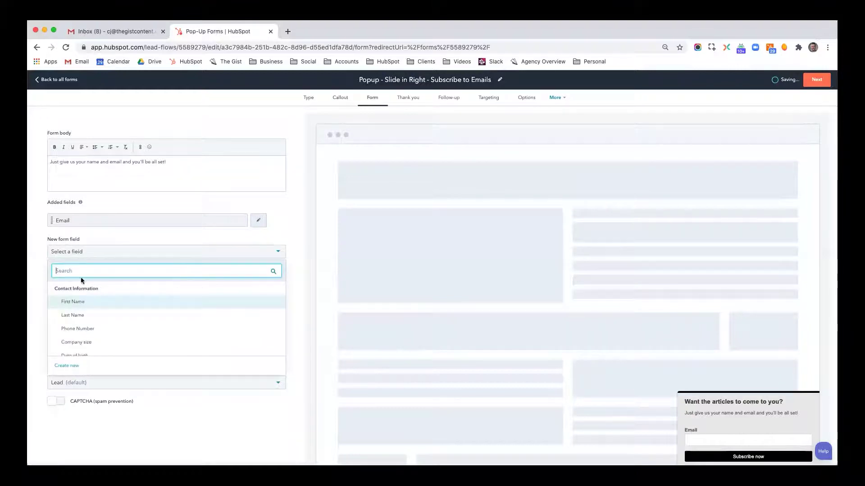
left_click(78, 301)
left_click(82, 256)
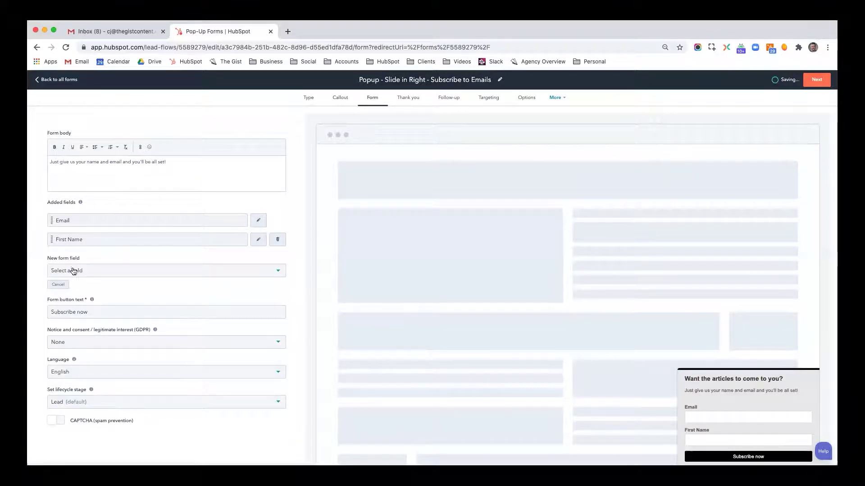
left_click(78, 272)
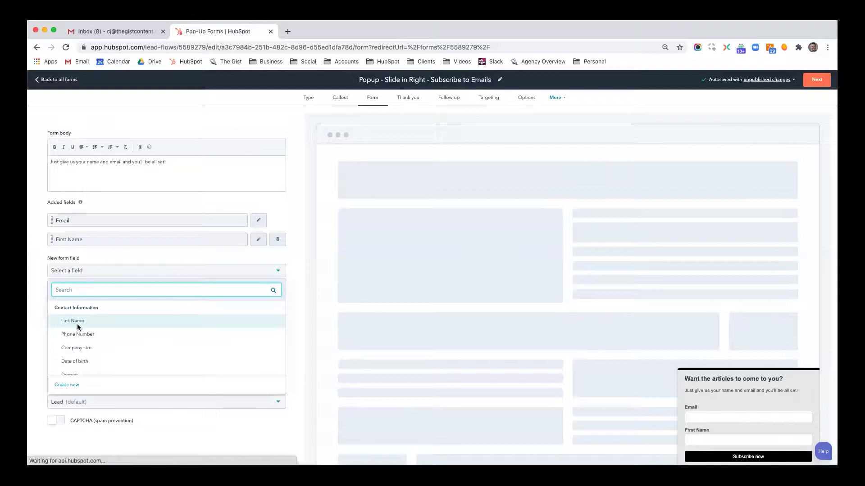
left_click(78, 322)
left_click_drag(78, 220, 83, 239)
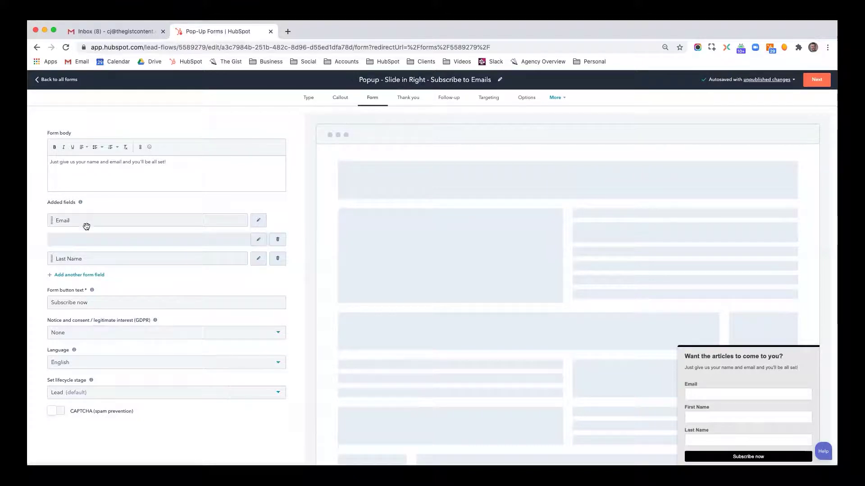
left_click_drag(86, 220, 91, 271)
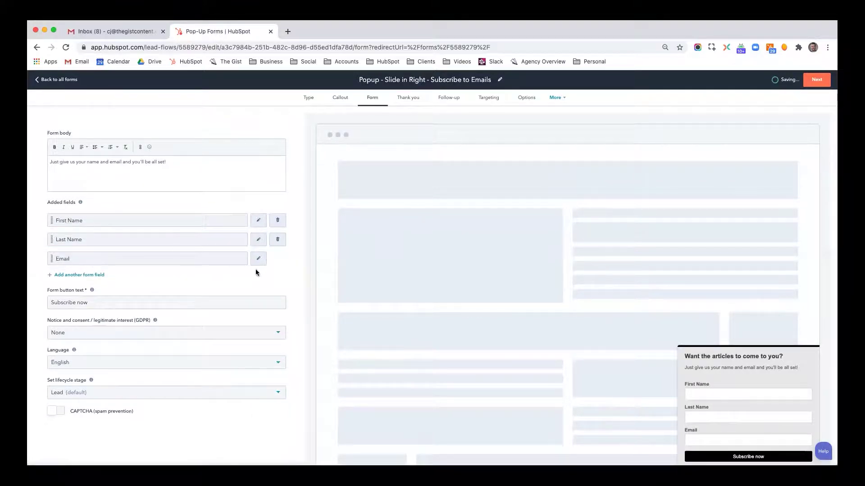
scroll(209, 294, "down", 1)
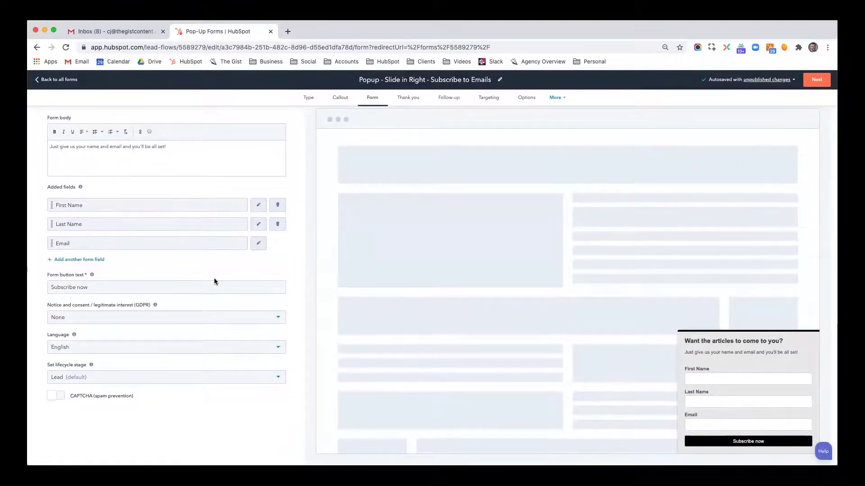
Append '! Check you inbox for a confirmation.' to the thank-you message and start a follow-up email
left_click(408, 98)
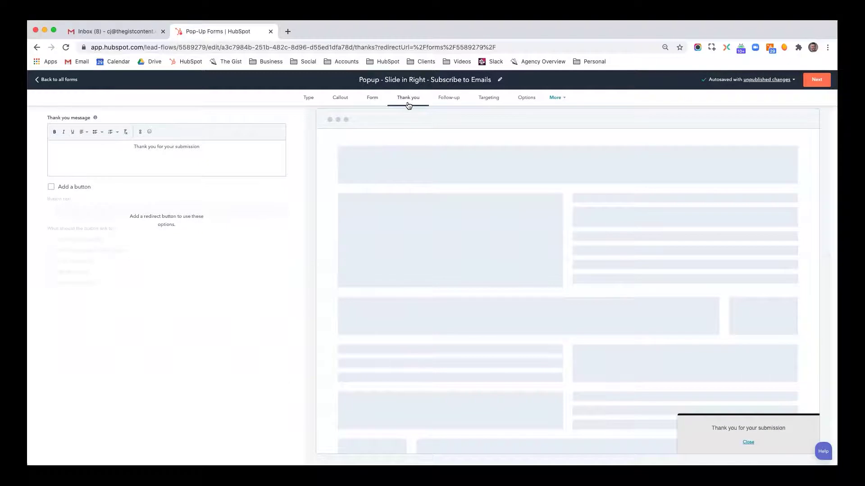
type("! Check you inbox for a confirmation.")
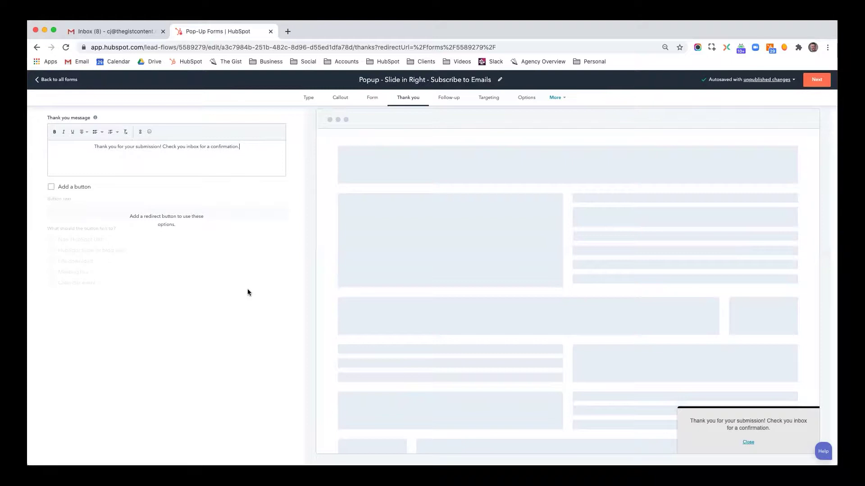
left_click(446, 98)
left_click(454, 275)
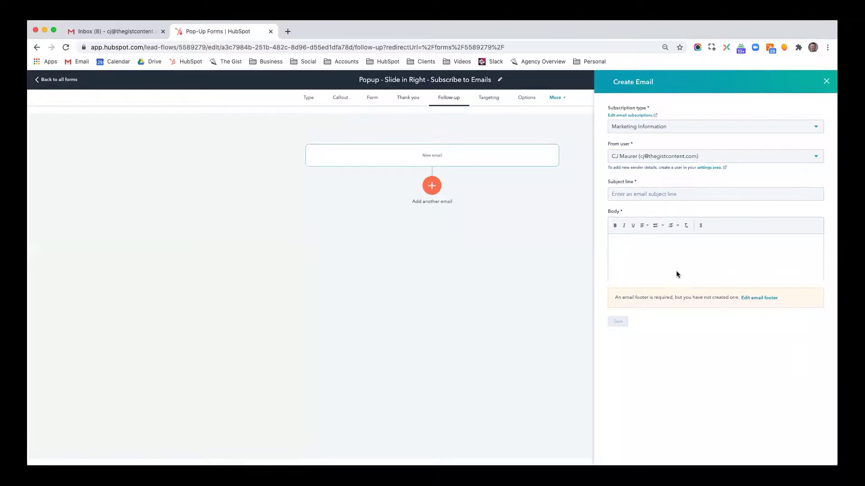
Close the follow-up email draft, start another one, and close it again
left_click(822, 84)
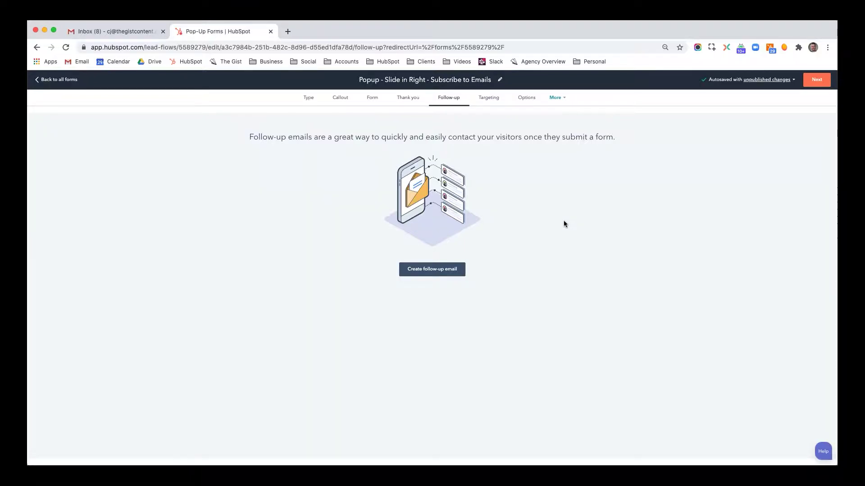
left_click(463, 270)
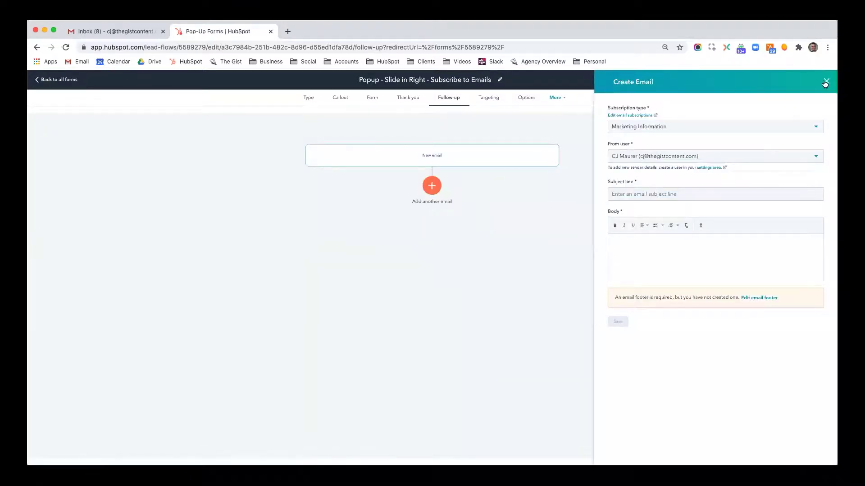
left_click(824, 82)
Review the targeting URL-matching and visitor filter choices without changing them
left_click(490, 98)
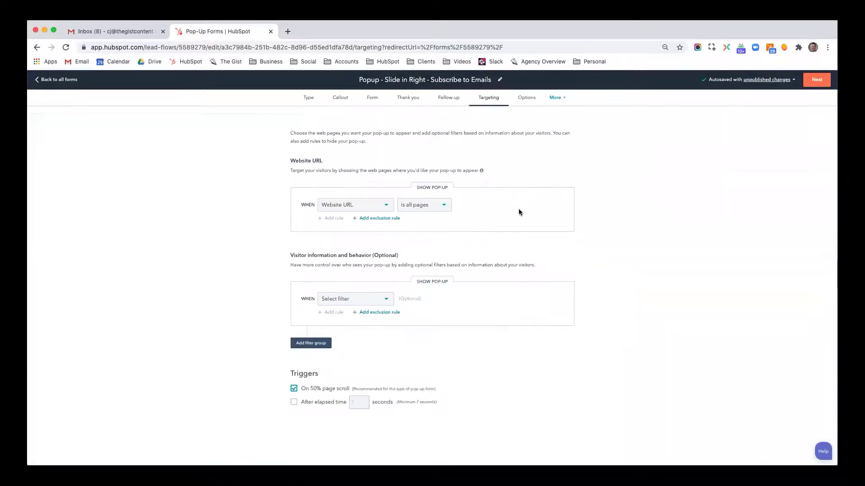
left_click(439, 208)
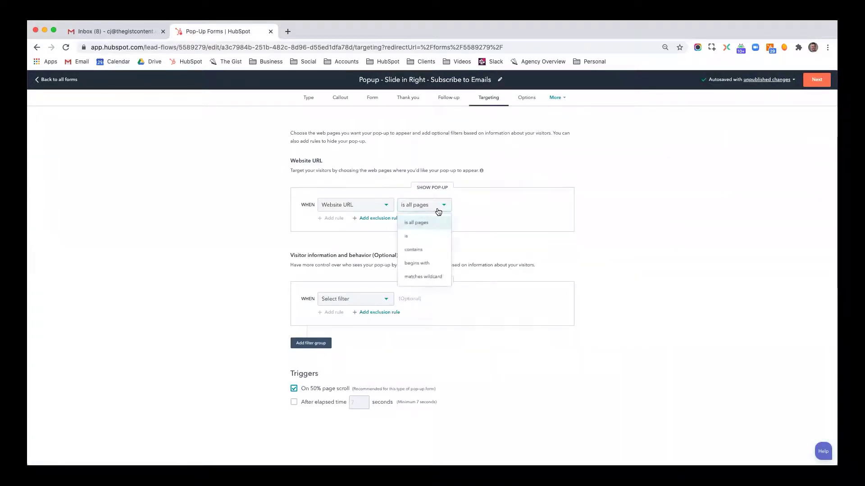
left_click(509, 211)
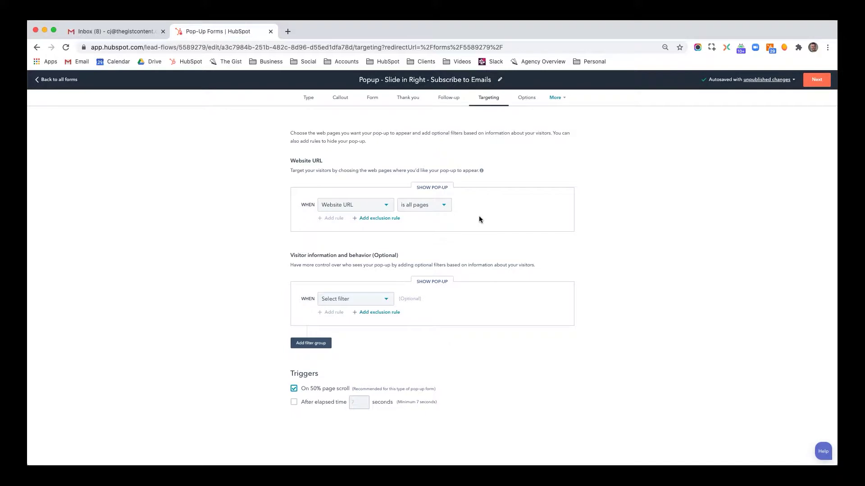
left_click(386, 301)
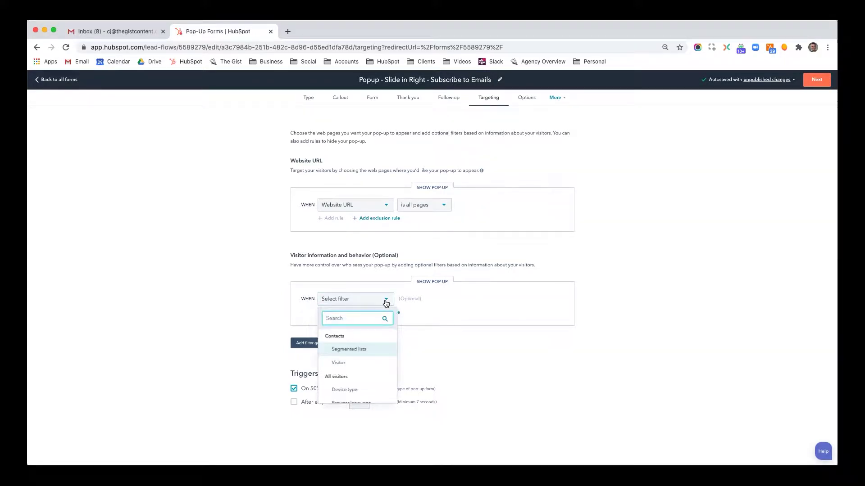
scroll(374, 355, "down", 2)
scroll(375, 356, "up", 2)
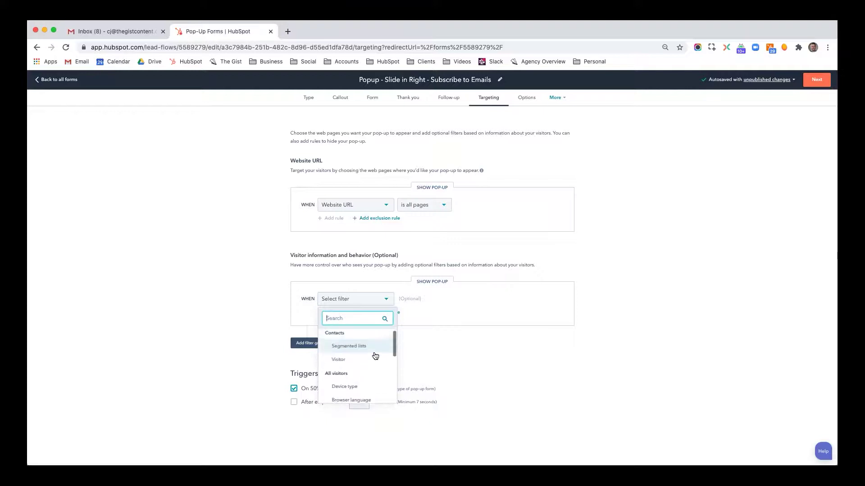
left_click(503, 325)
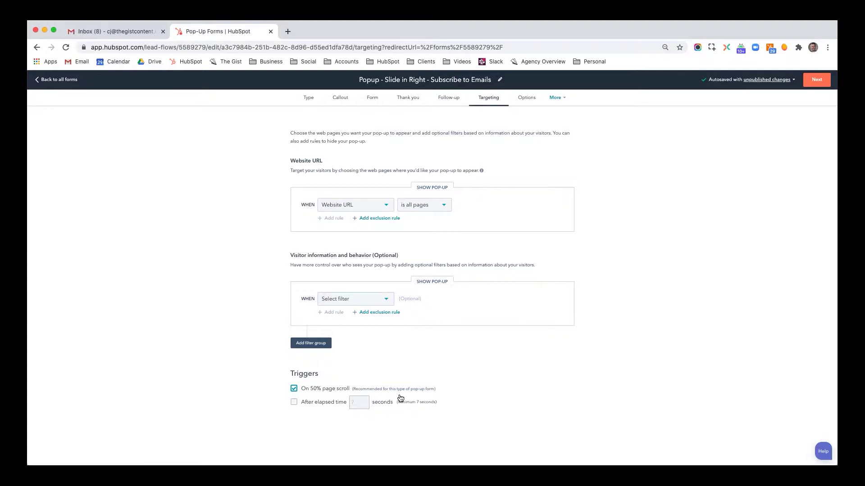
Try a 30-second elapsed-time trigger, then revert to triggering at 50% page scroll only
left_click(293, 402)
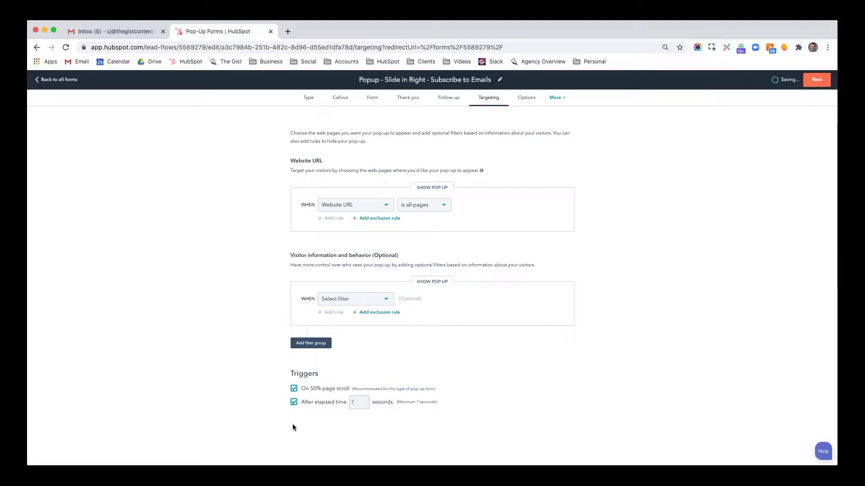
left_click(358, 404)
left_click(294, 401)
left_click(355, 404)
type("0")
left_click(295, 390)
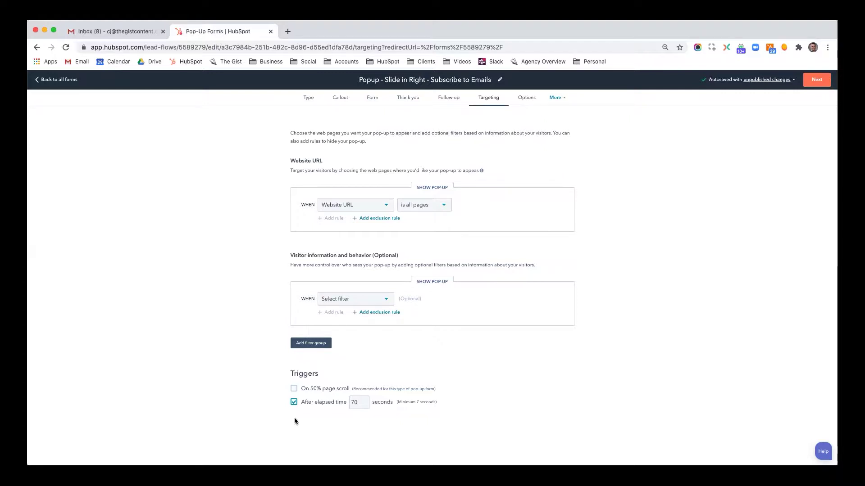
left_click(353, 404)
key("BackSpace")
key("BackSpace")
type("30")
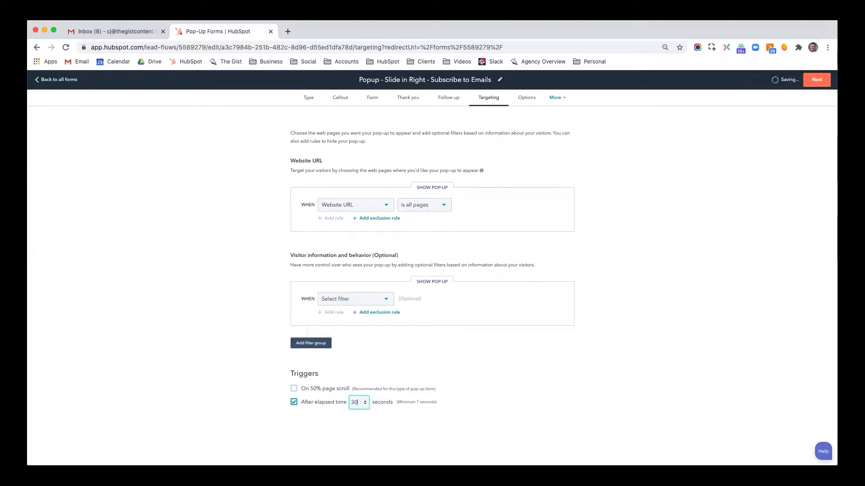
left_click(542, 350)
left_click(294, 389)
left_click(294, 402)
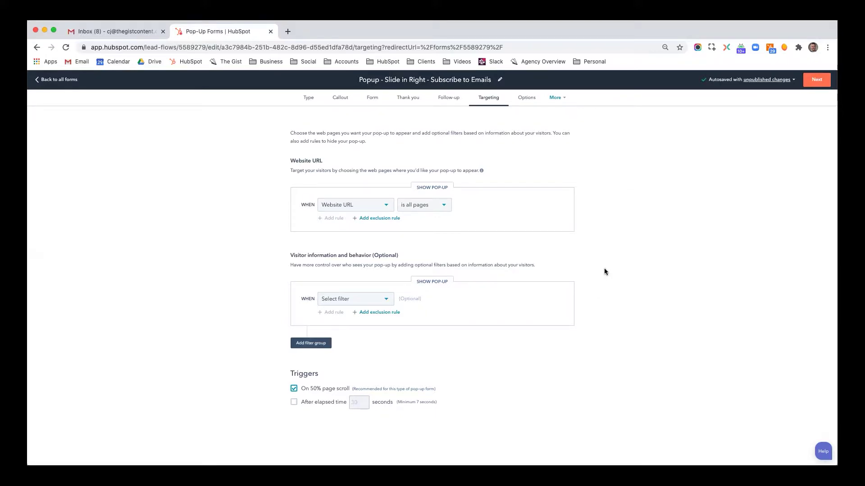
Keep Don't schedule and have dismissed pop-ups show again after One month
left_click(531, 103)
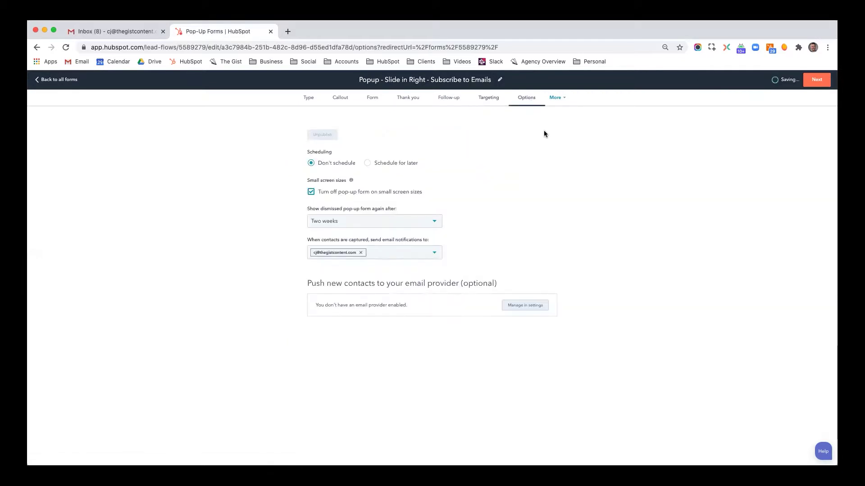
left_click(367, 165)
left_click(312, 163)
left_click(362, 226)
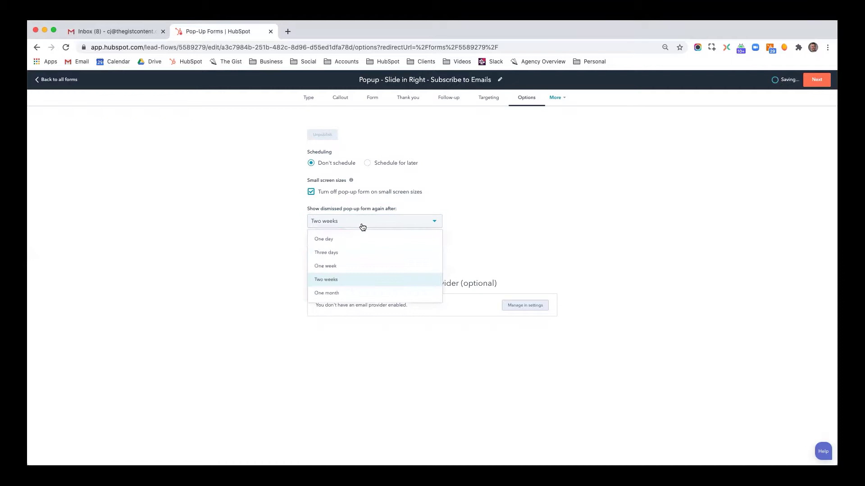
left_click(508, 215)
left_click(411, 225)
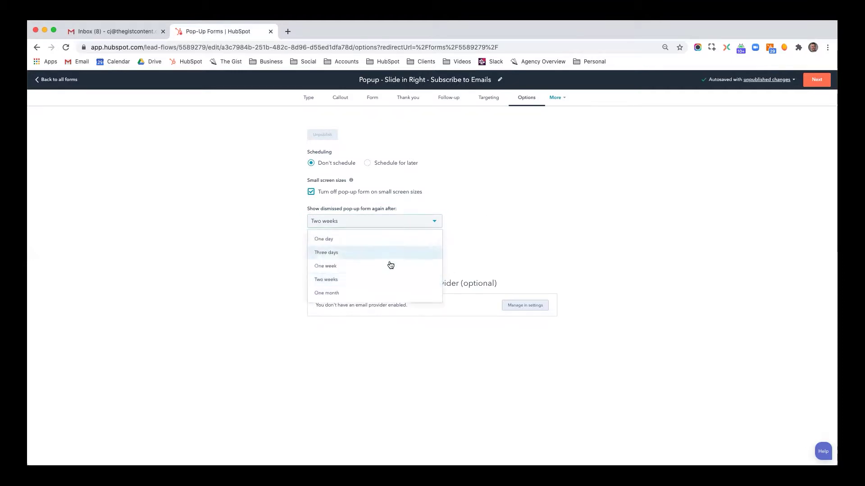
left_click(363, 291)
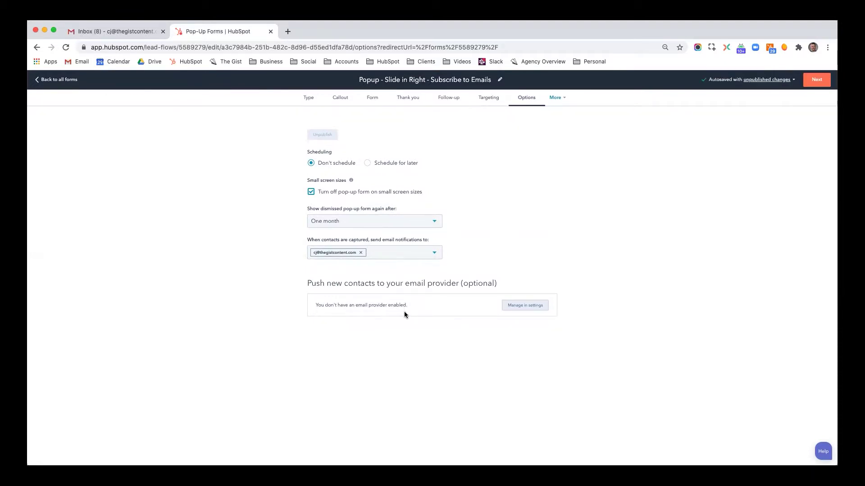
left_click(555, 104)
left_click(553, 118)
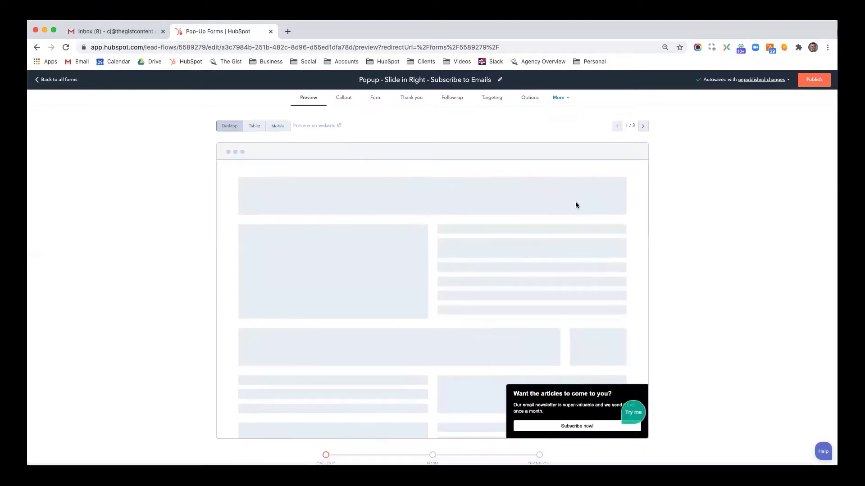
Fill the preview form with a test first name, last name and email, then submit it
scroll(574, 201, "down", 2)
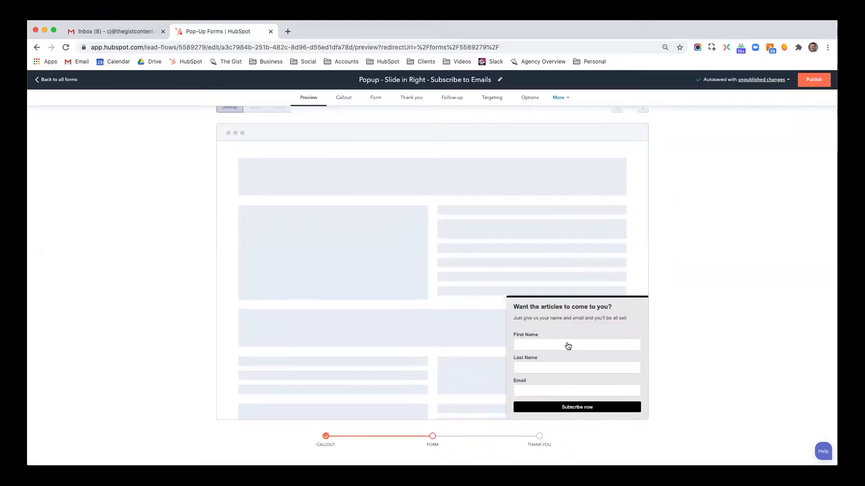
left_click(568, 349)
key("Tab")
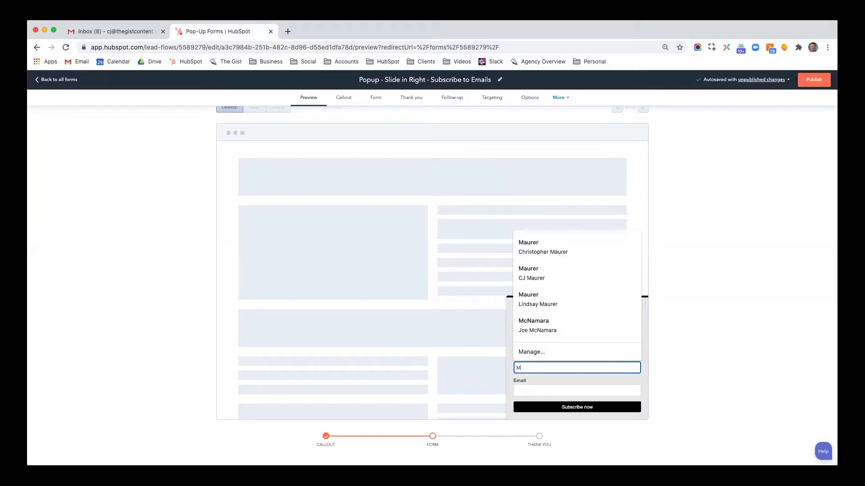
key("Tab")
type("cj")
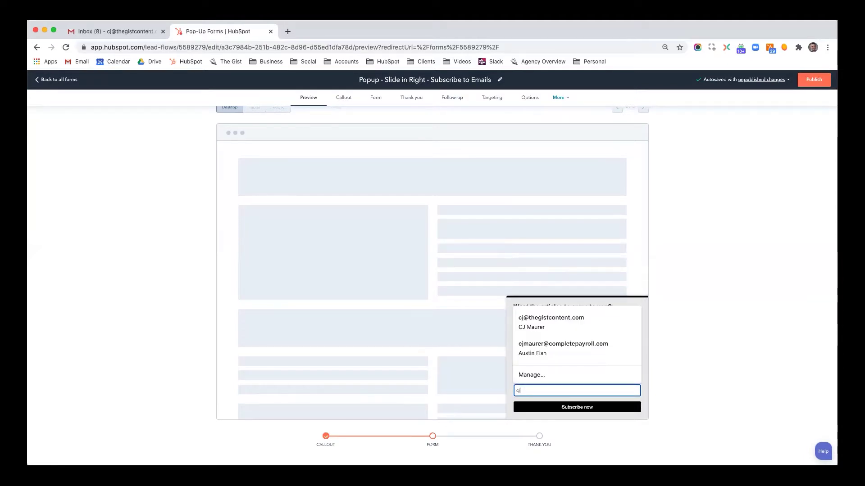
left_click(569, 350)
left_click(633, 408)
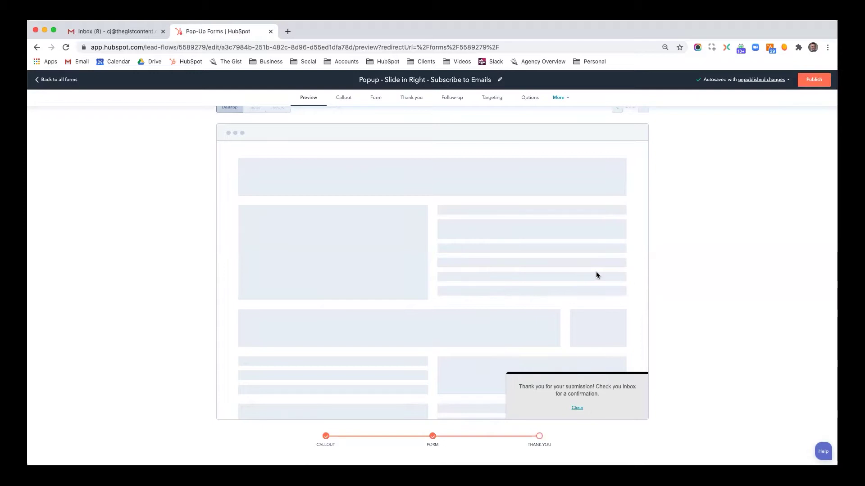